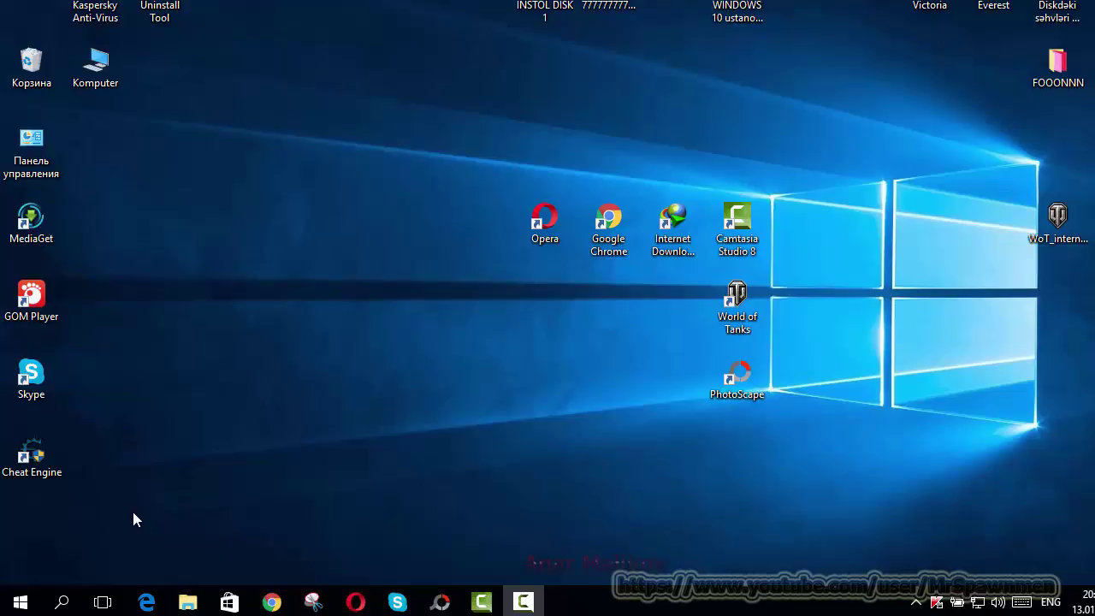
Browse the Start menu's full app list, expand the side labels for account, settings and power, and open Параметры
left_click(6, 604)
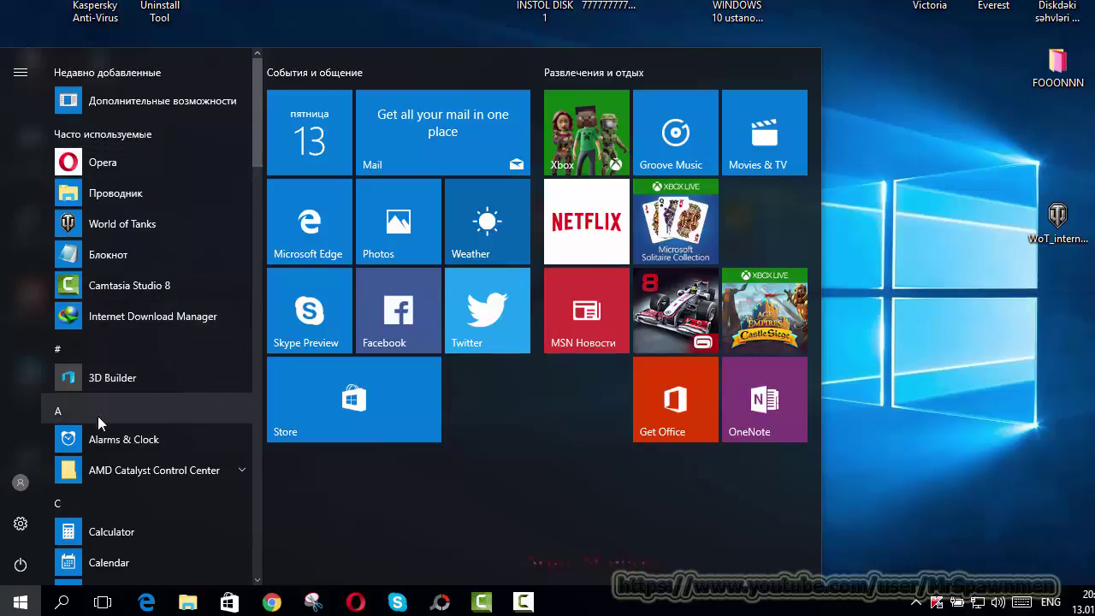
scroll(130, 386, "down", 12)
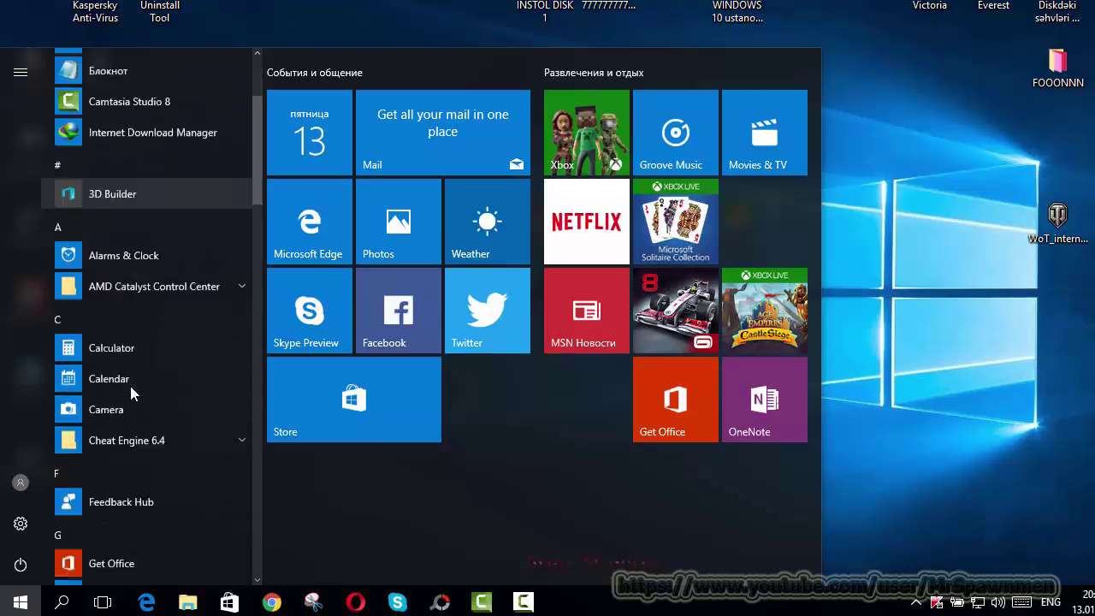
scroll(131, 386, "down", 10)
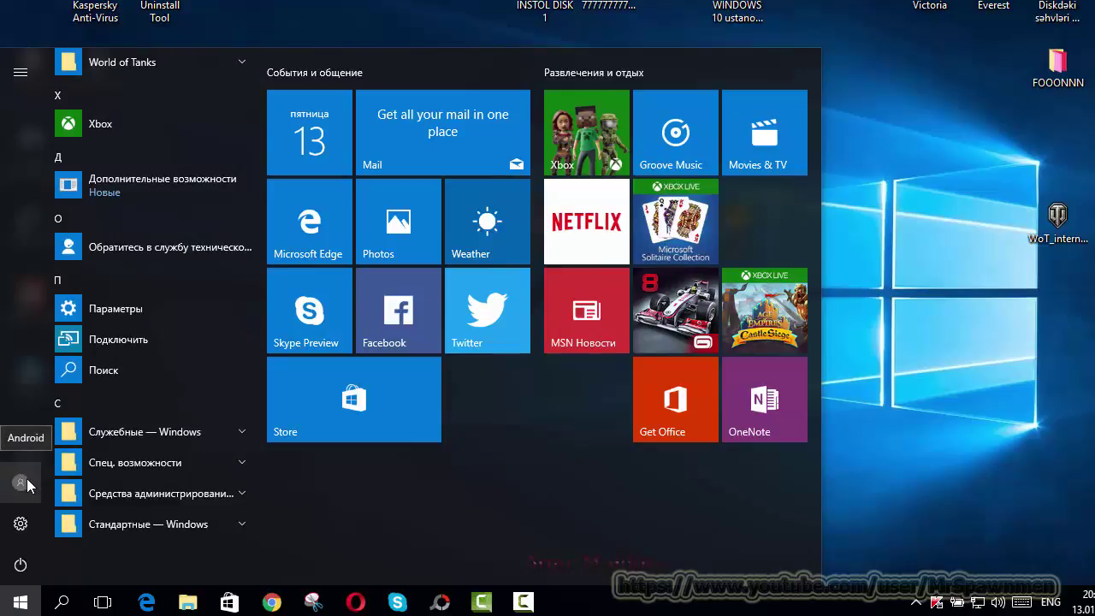
scroll(125, 340, "up", 15)
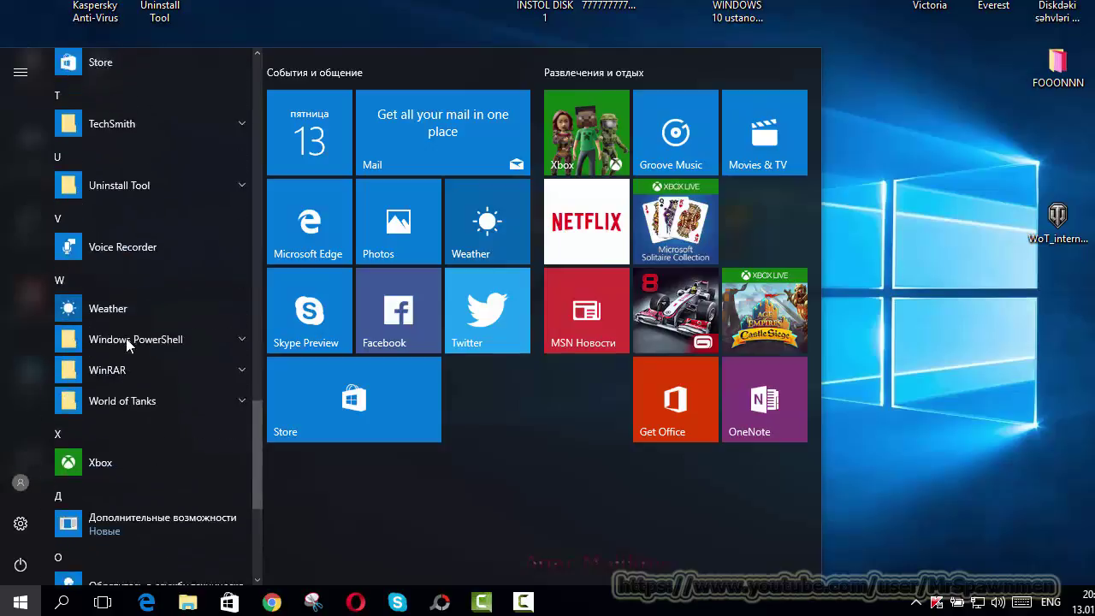
scroll(118, 90, "up", 10)
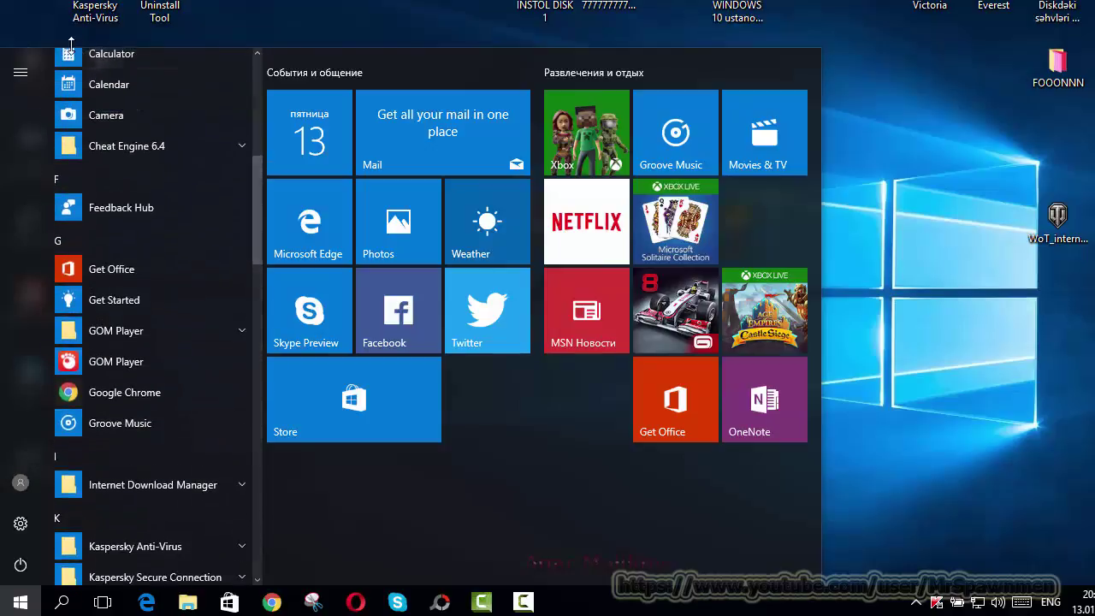
left_click(19, 76)
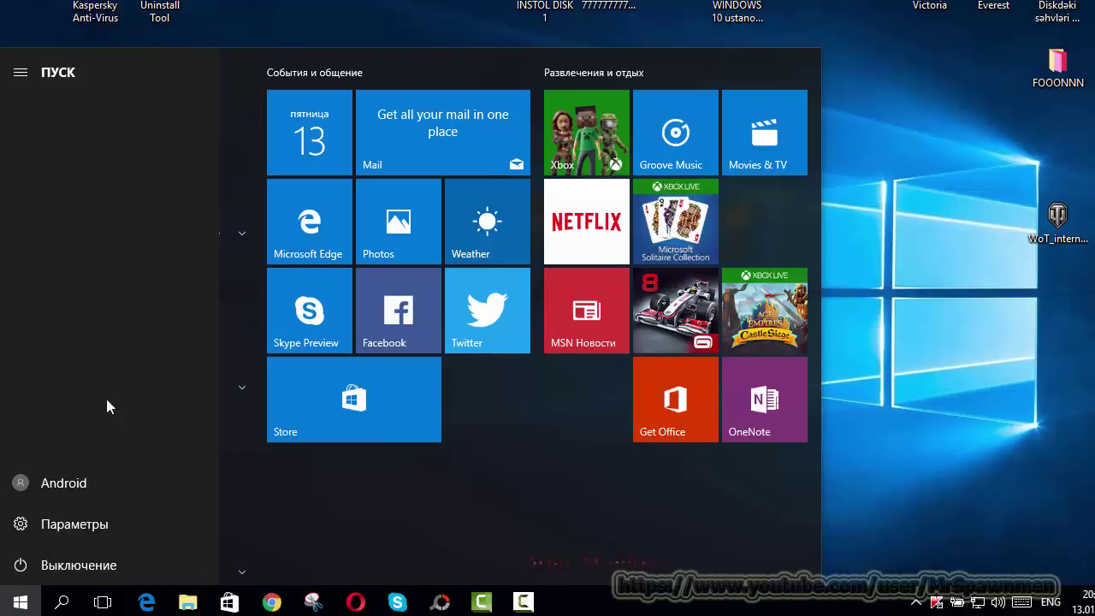
left_click(76, 524)
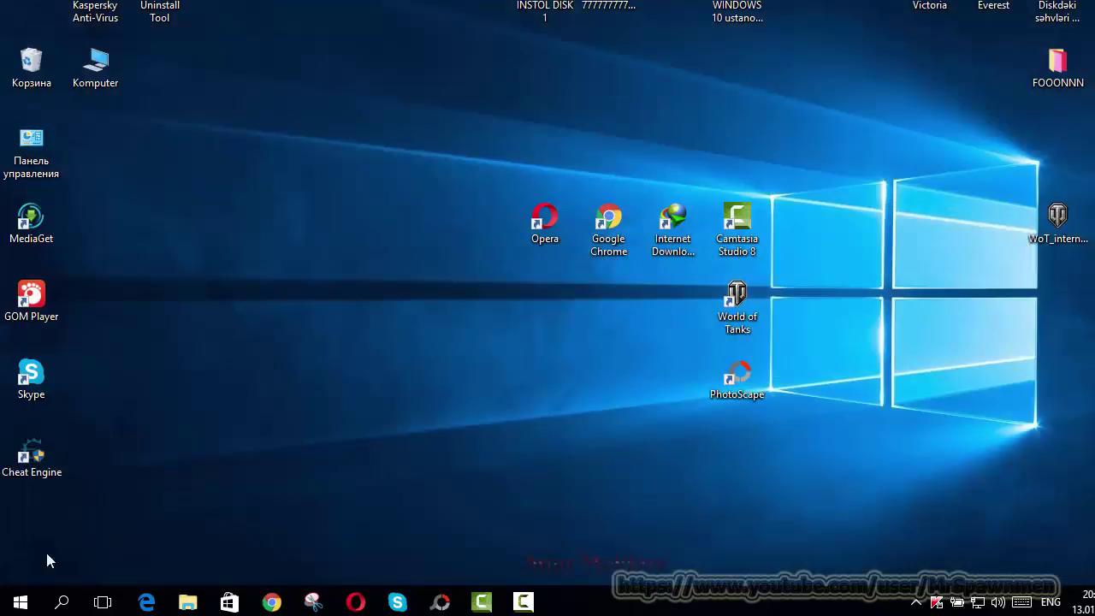
Launch Блокнот from the Start menu's frequently used apps and close its empty window
left_click(20, 602)
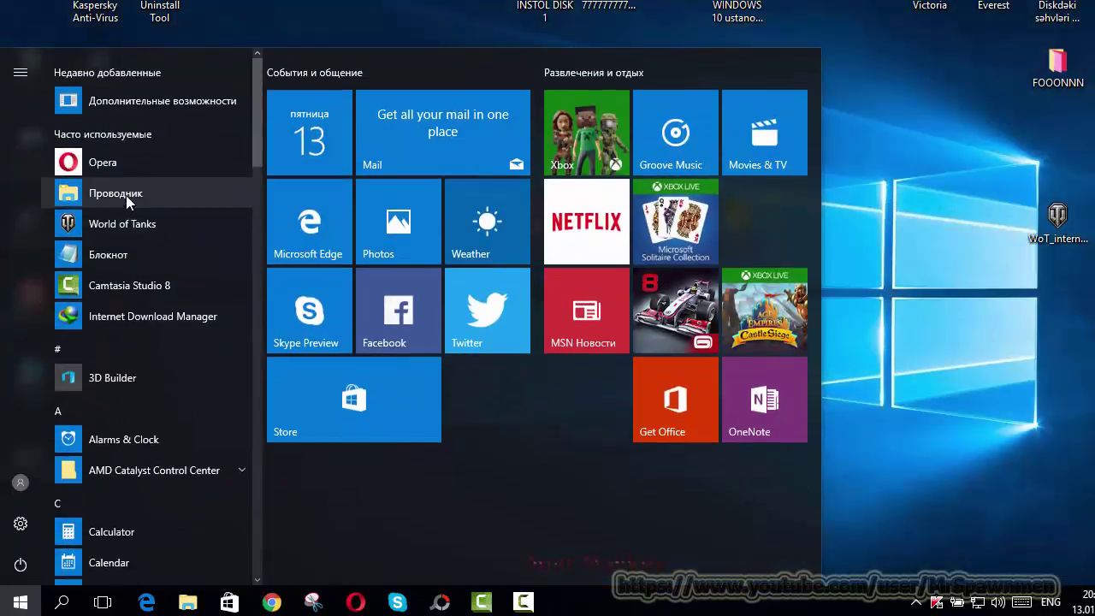
left_click(146, 251)
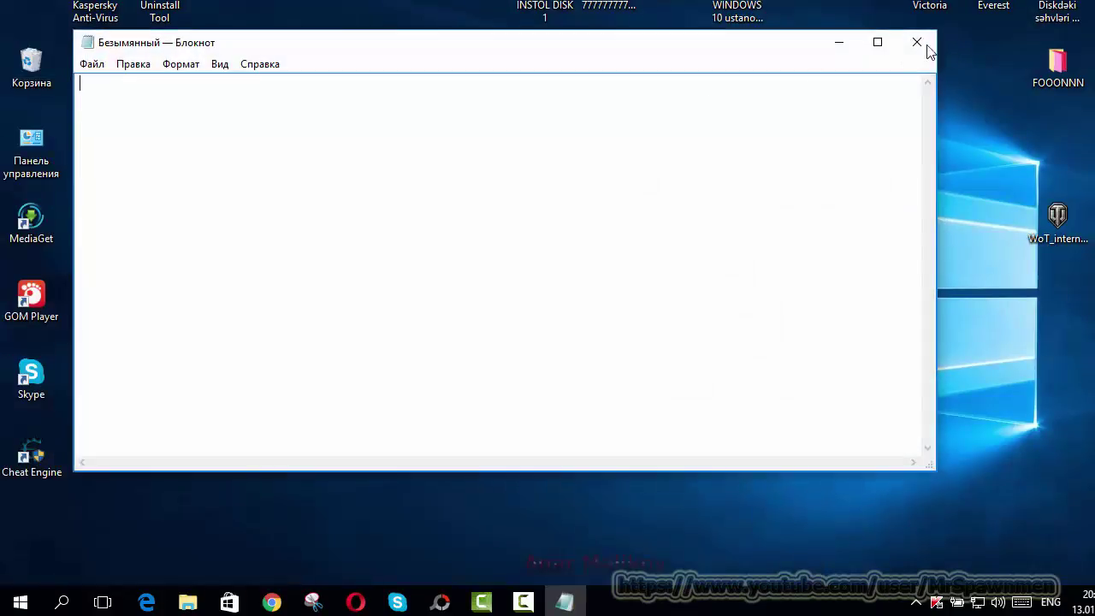
left_click(919, 45)
Show the Start menu's power options and the editable name of the События и общение tile group without changing anything
left_click(20, 603)
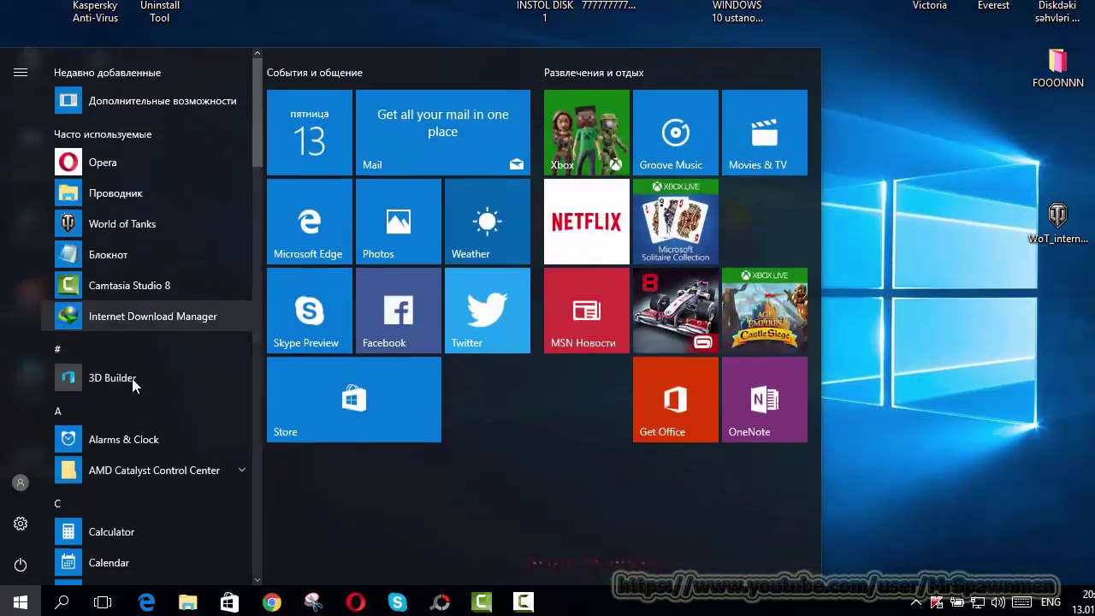
left_click(20, 566)
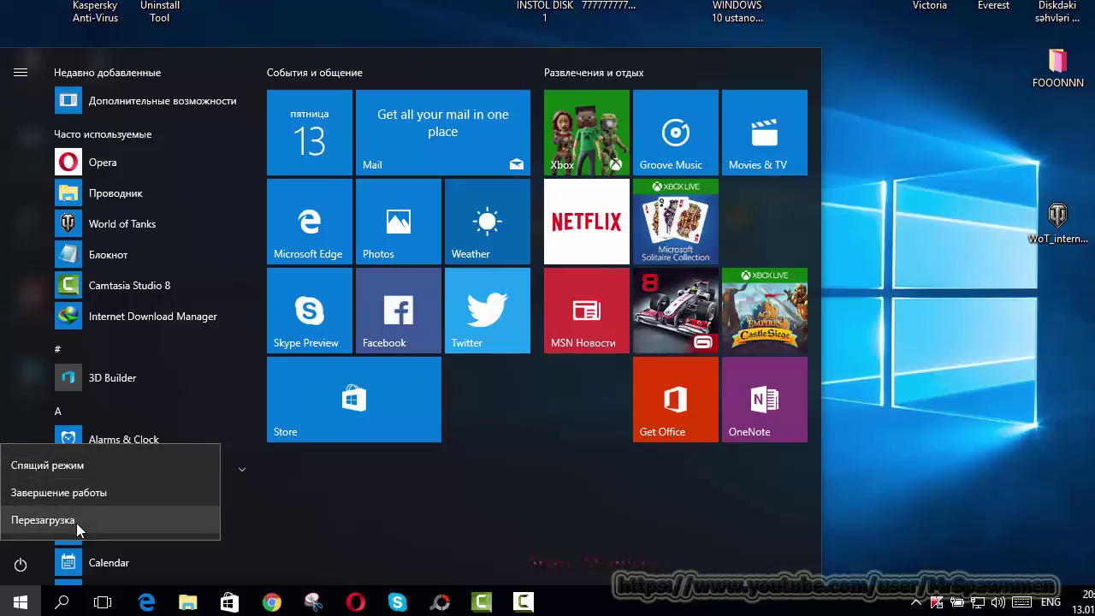
left_click(558, 523)
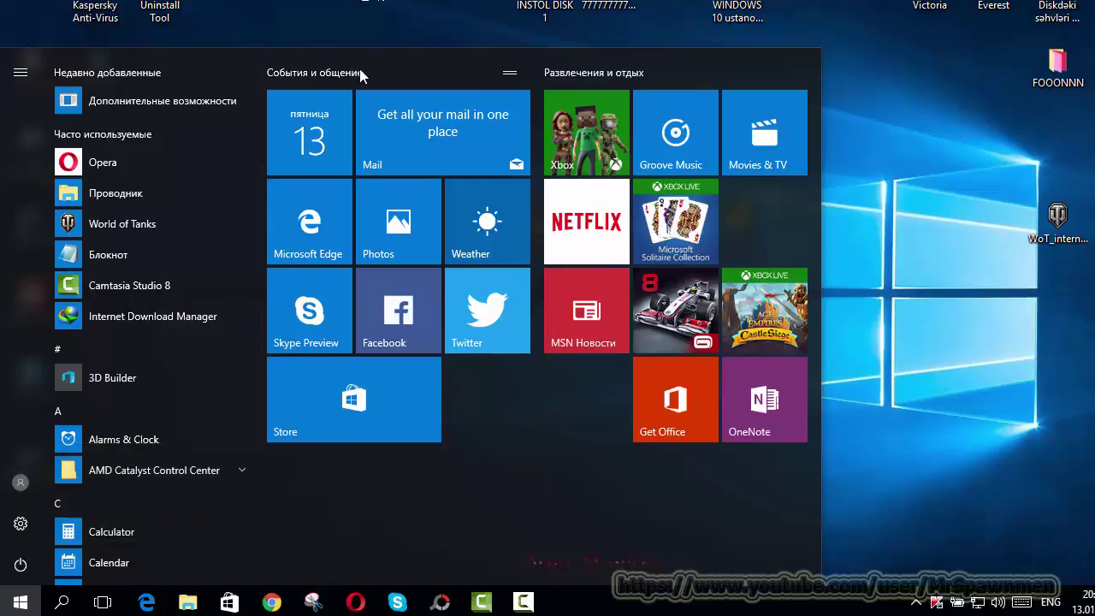
left_click(508, 75)
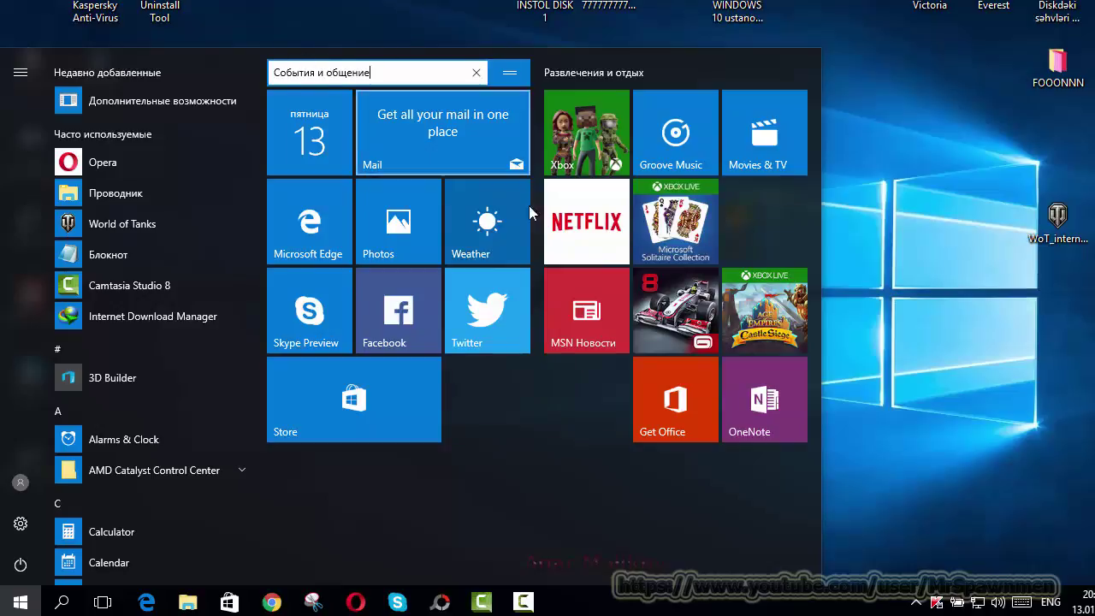
left_click(520, 442)
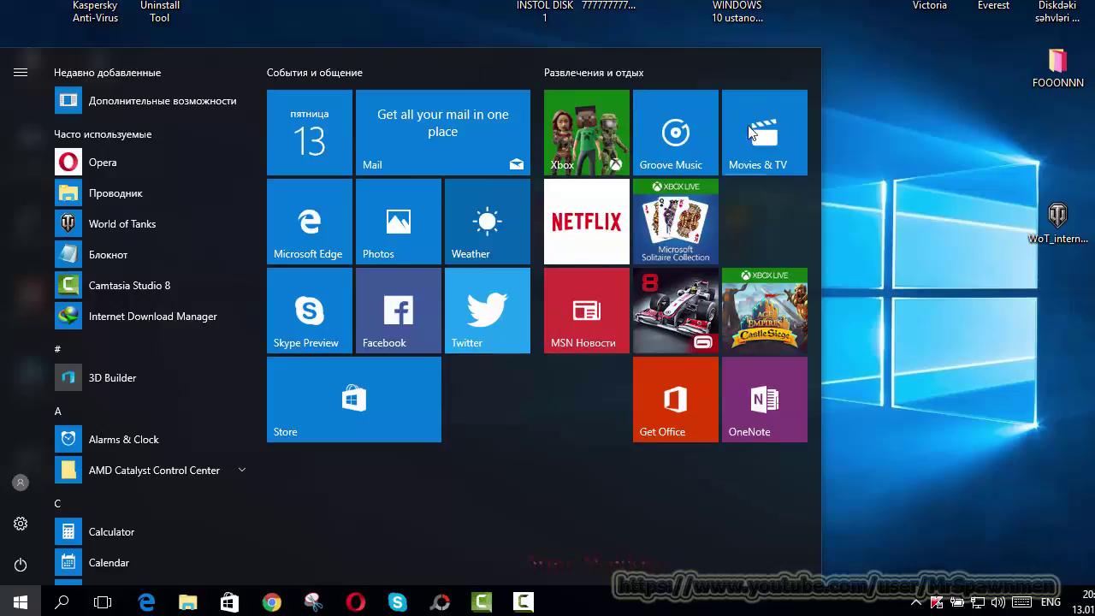
Turn the Weather tile's live updates off and back on
right_click(465, 209)
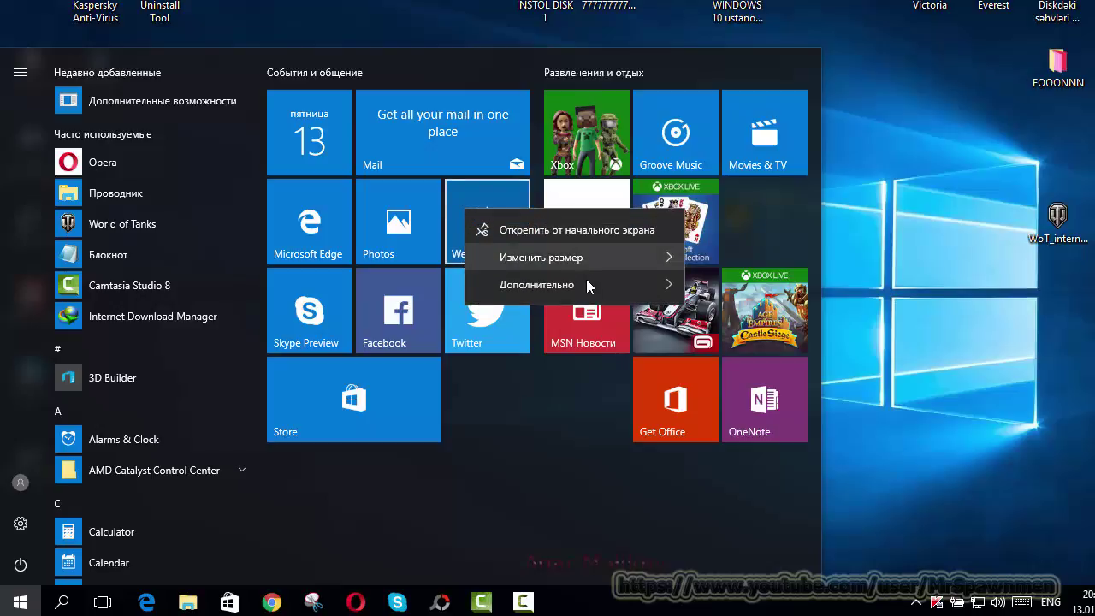
mouse_move(595, 296)
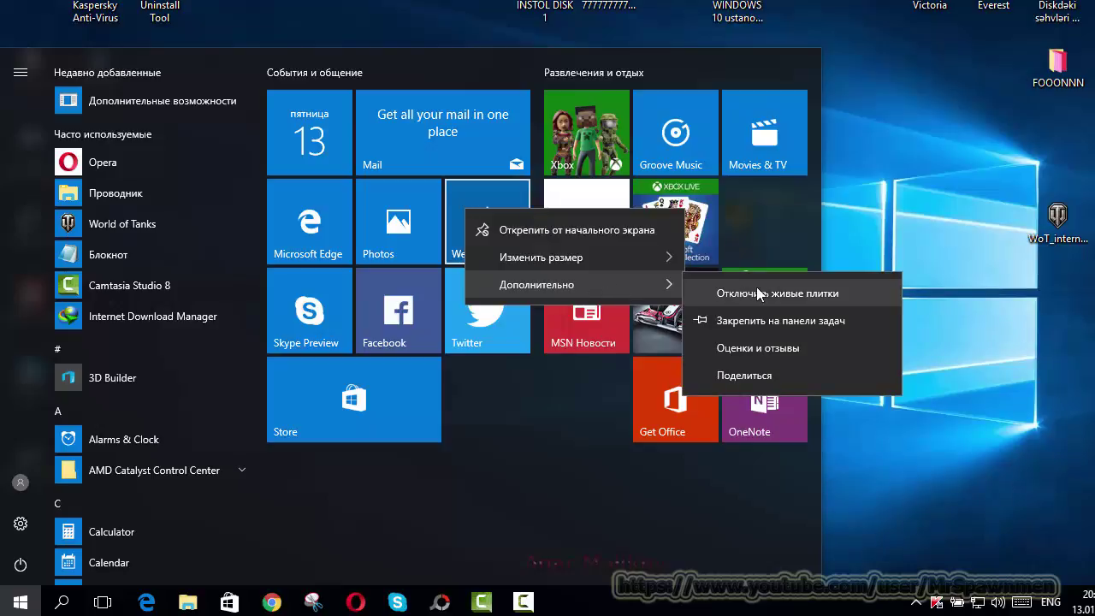
left_click(810, 294)
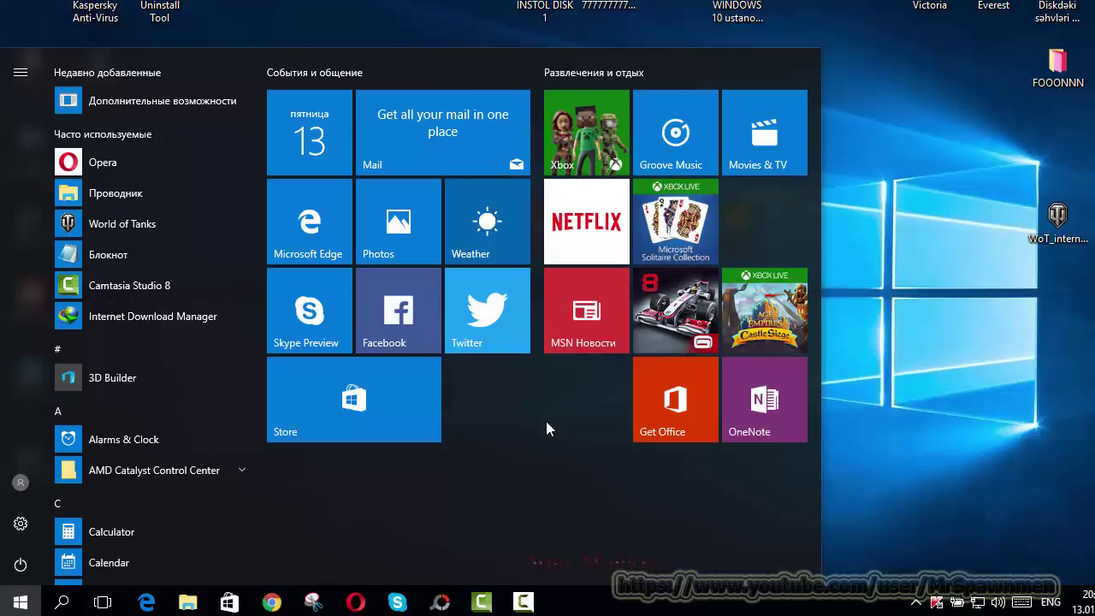
right_click(500, 214)
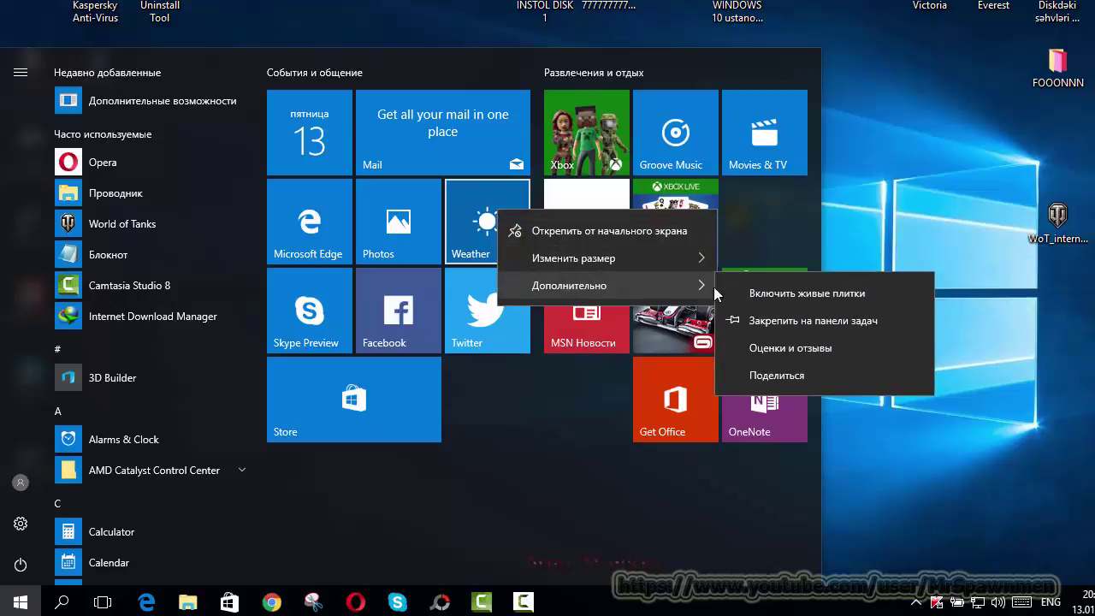
left_click(759, 291)
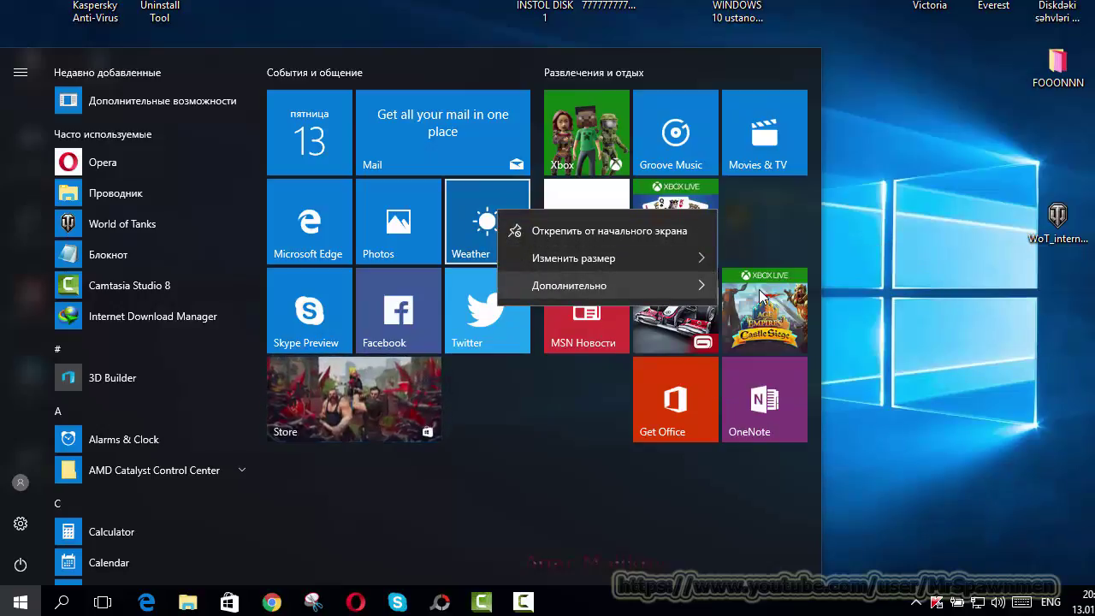
Pin Weather to the taskbar and turn off live updates for its Start tile
right_click(488, 218)
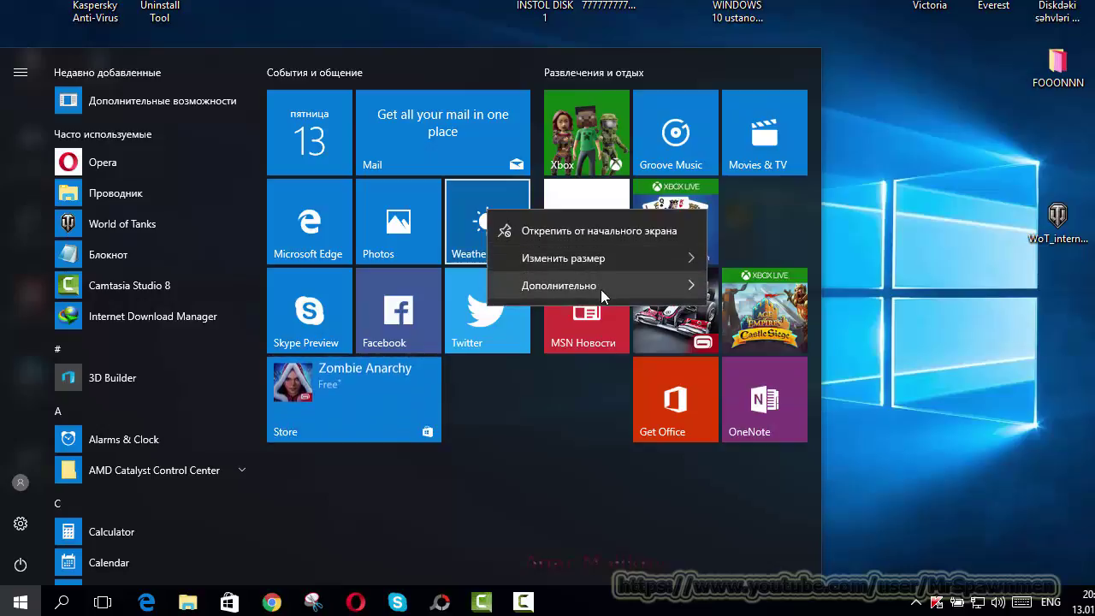
mouse_move(601, 289)
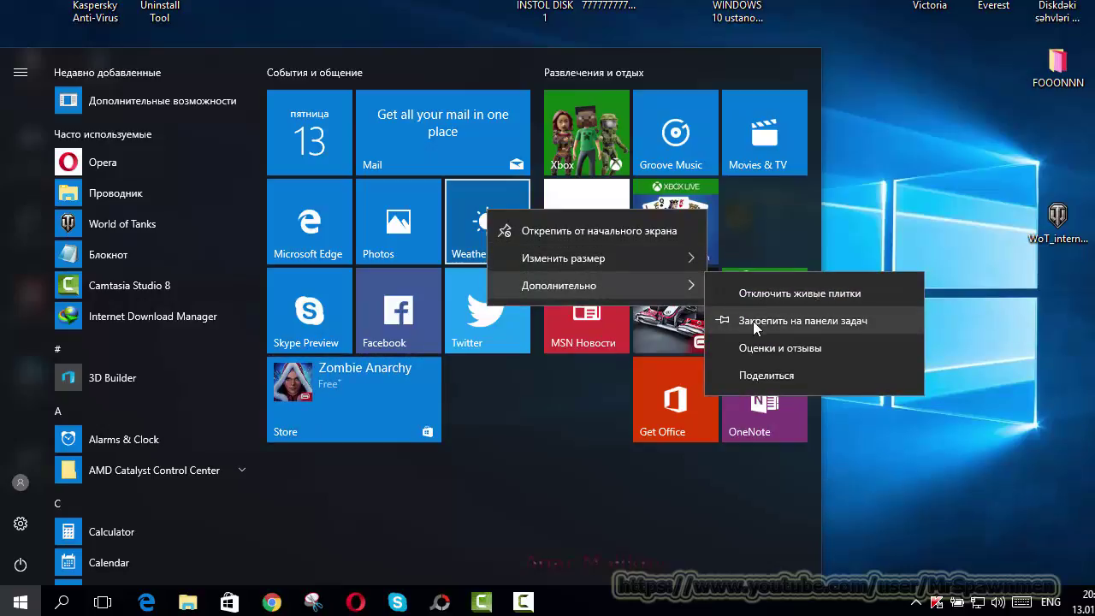
left_click(758, 321)
right_click(478, 225)
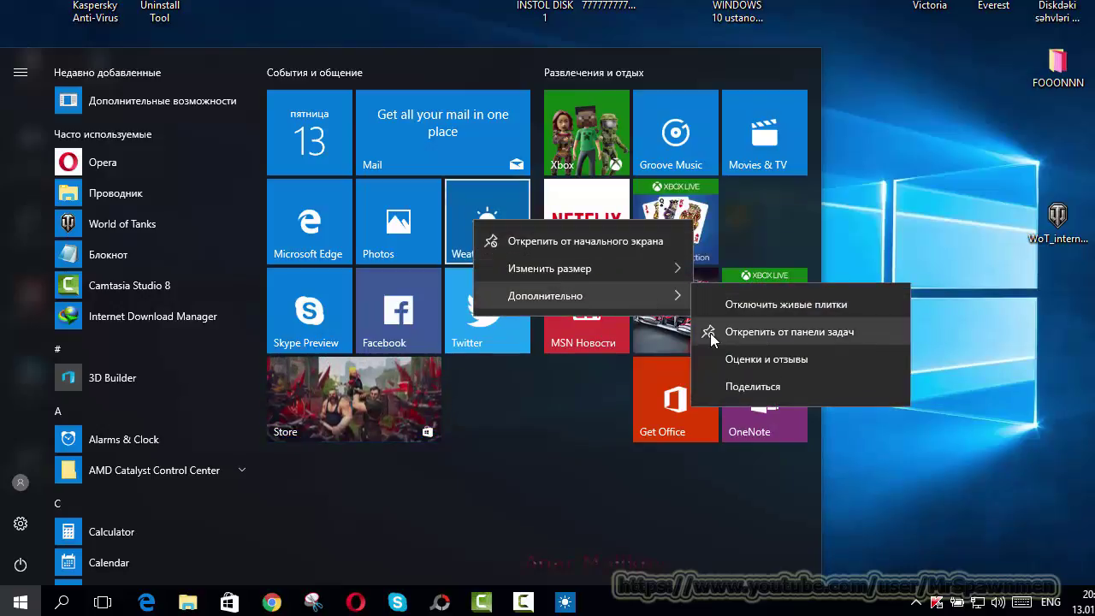
left_click(761, 305)
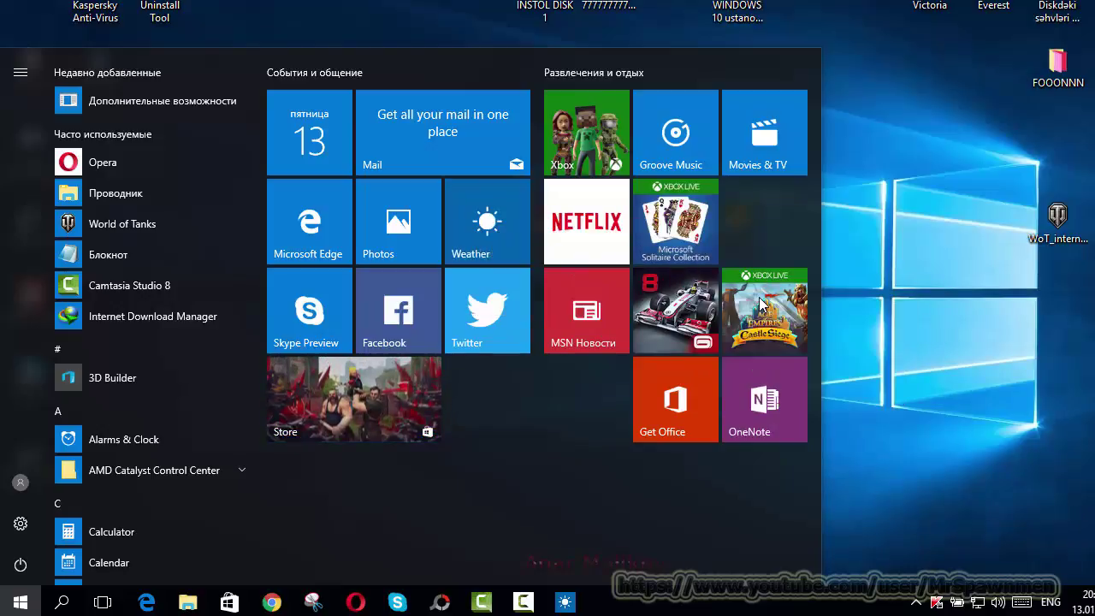
Examine the tile options offered for Weather and the Formula racing game, leaving both tiles as they are
right_click(490, 208)
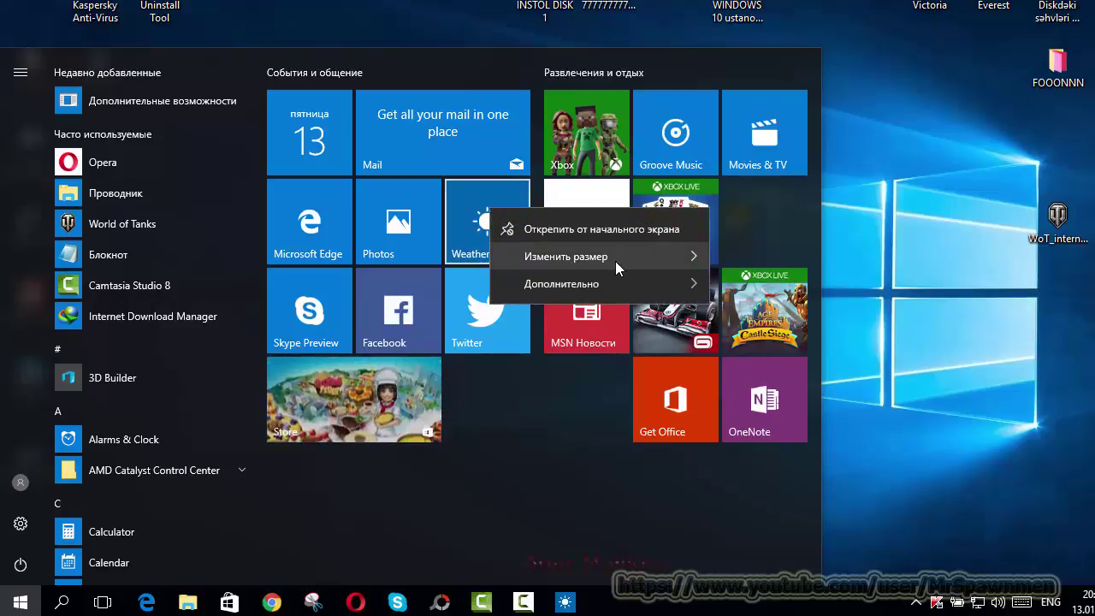
mouse_move(633, 281)
key("Escape")
key("Escape")
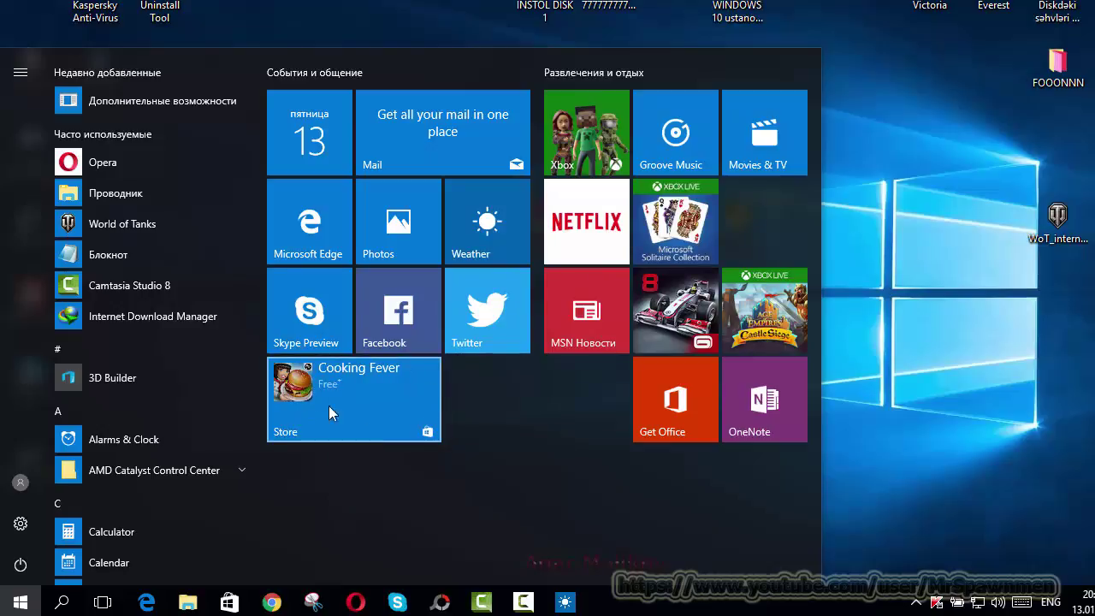
left_click_drag(756, 334, 756, 334)
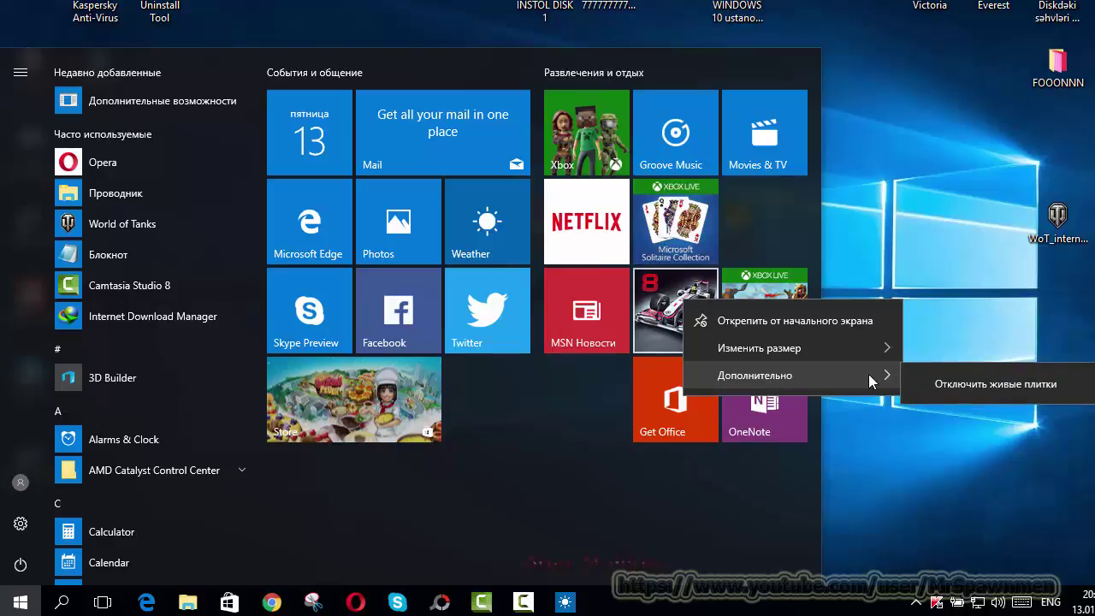
left_click(591, 444)
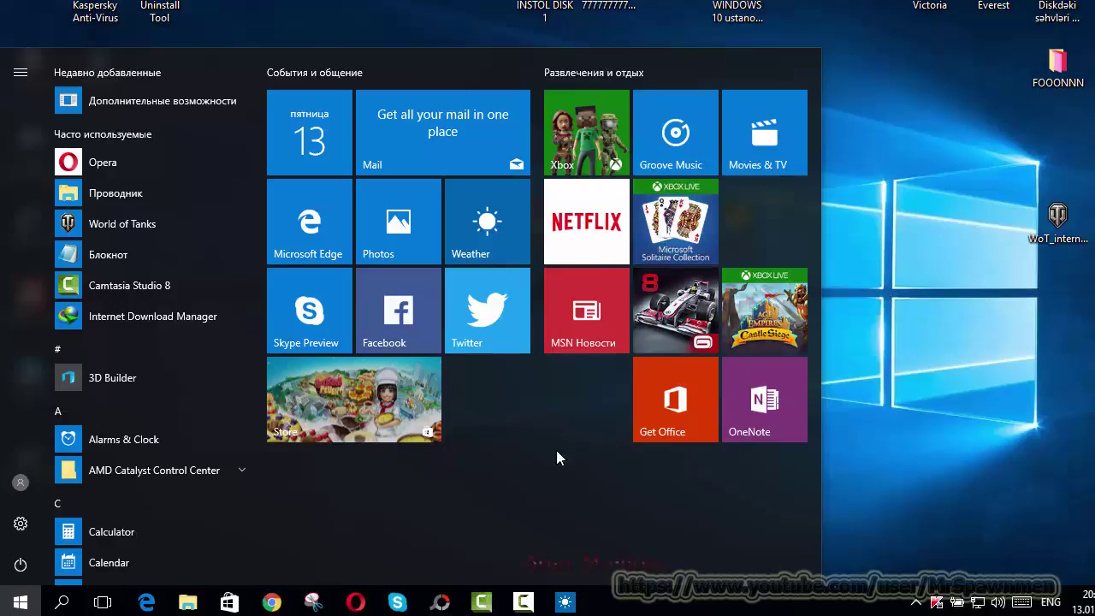
Turn off live updates for the Age of Empires: Castle Siege tile
right_click(779, 319)
mouse_move(842, 392)
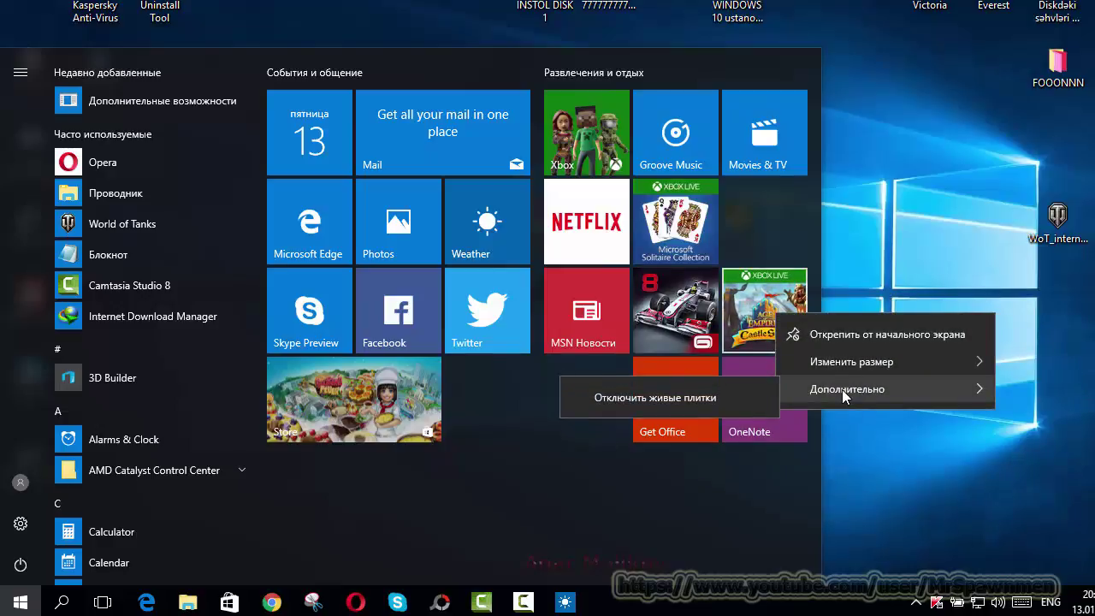
left_click(677, 398)
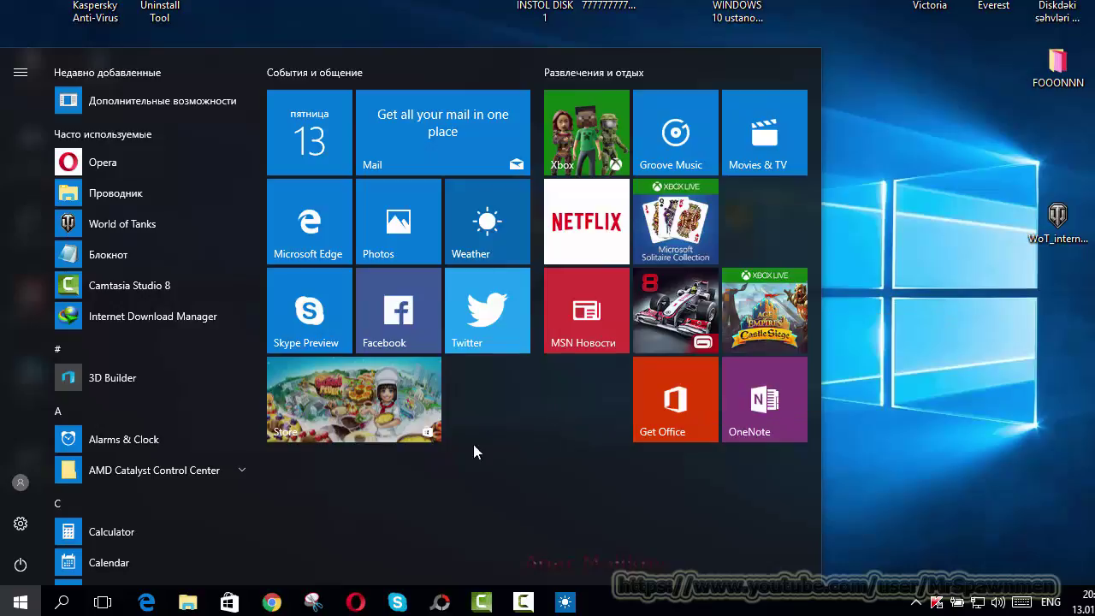
Turn the Store tile's live updates off and back on
right_click(335, 393)
mouse_move(414, 469)
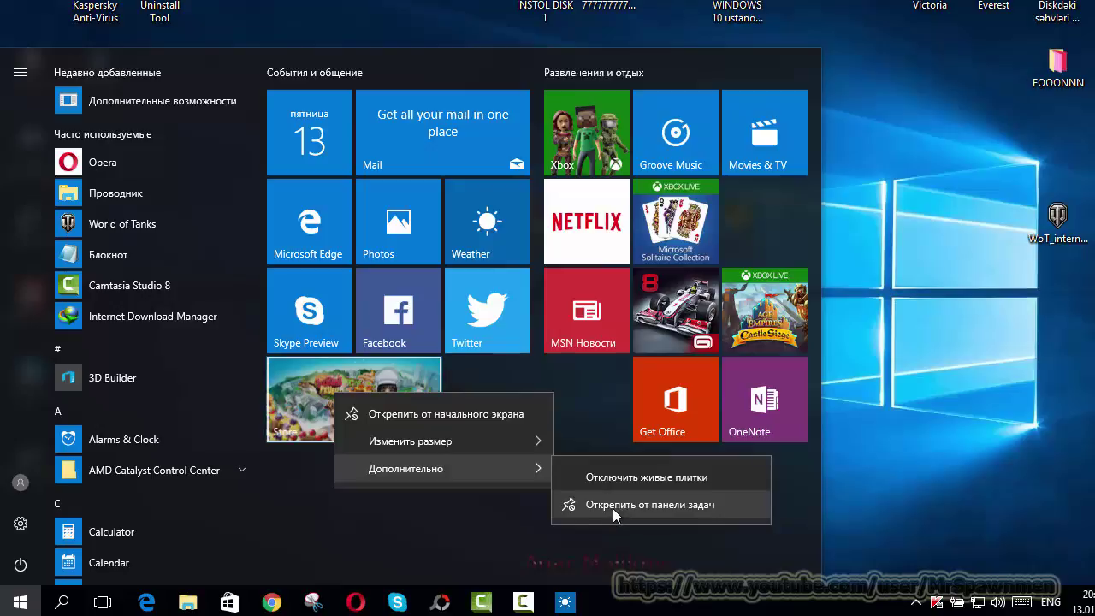
left_click(704, 482)
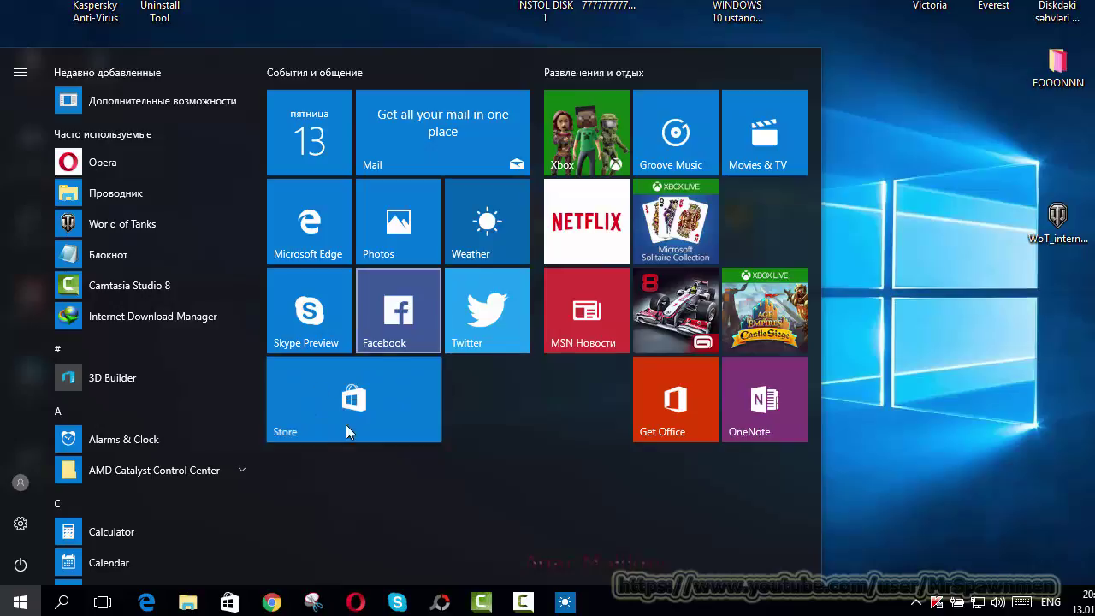
right_click(332, 392)
mouse_move(418, 468)
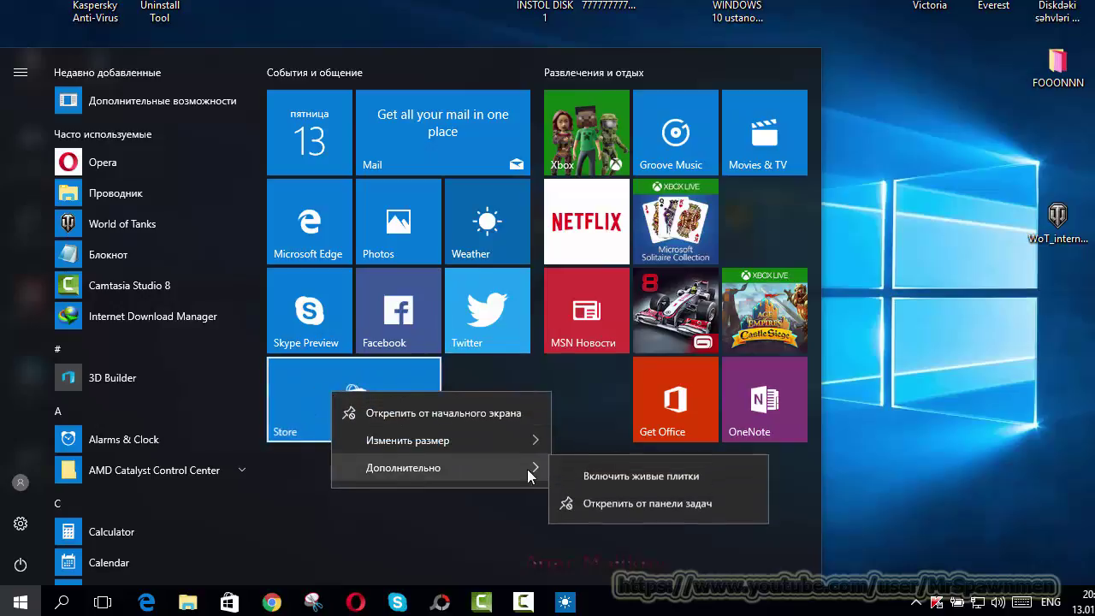
left_click(633, 481)
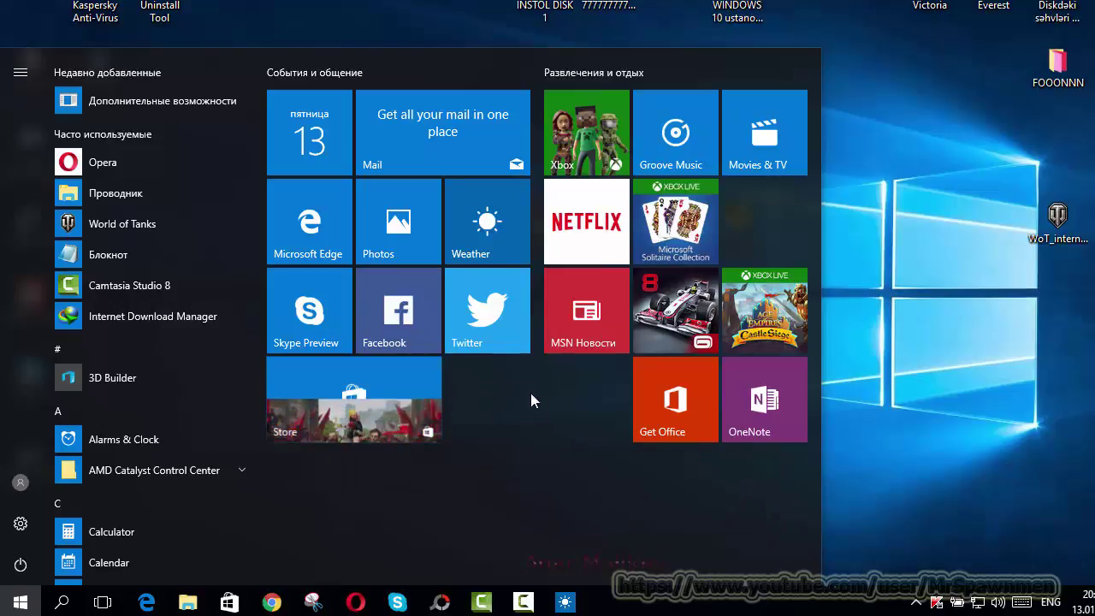